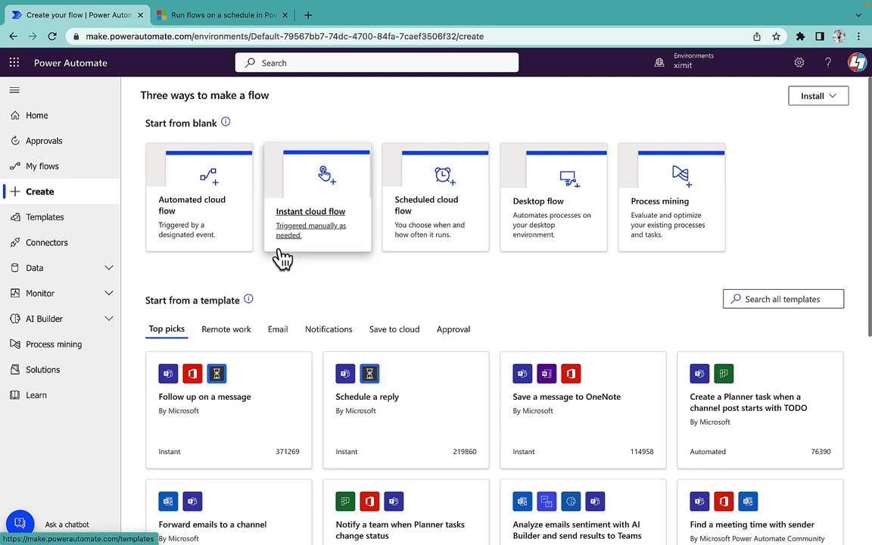
Start a scheduled cloud flow and name it "recurring flow".
left_click(418, 233)
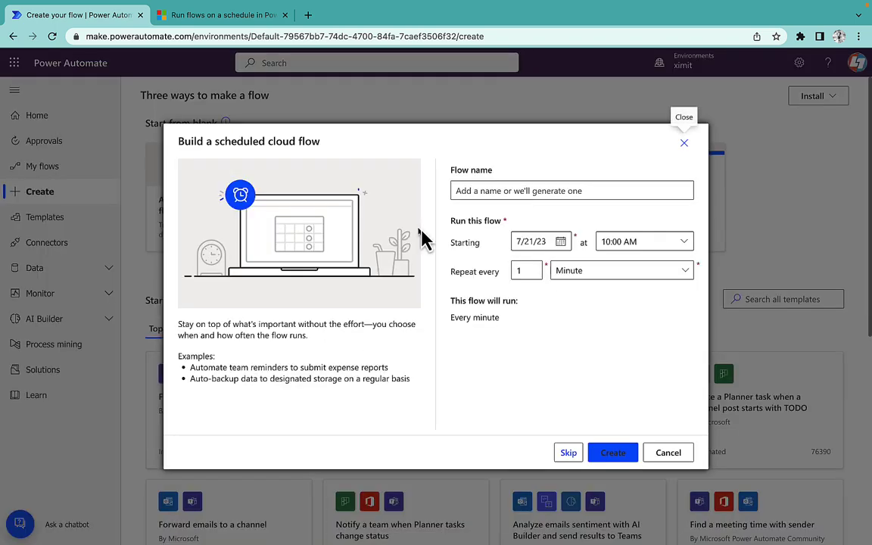
left_click(494, 191)
type("recurring flow")
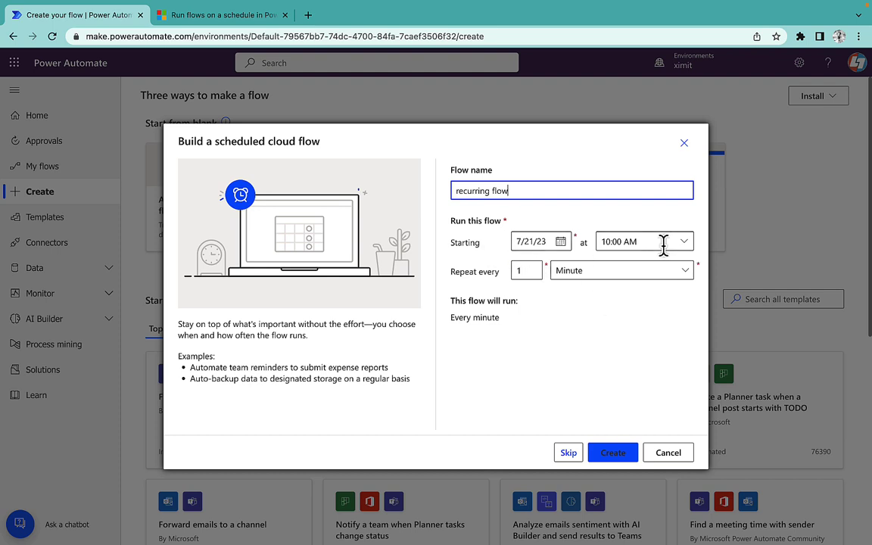
Set the flow to start at 10:00 PM and repeat every 1 month, and create it.
mouse_move(844, 2)
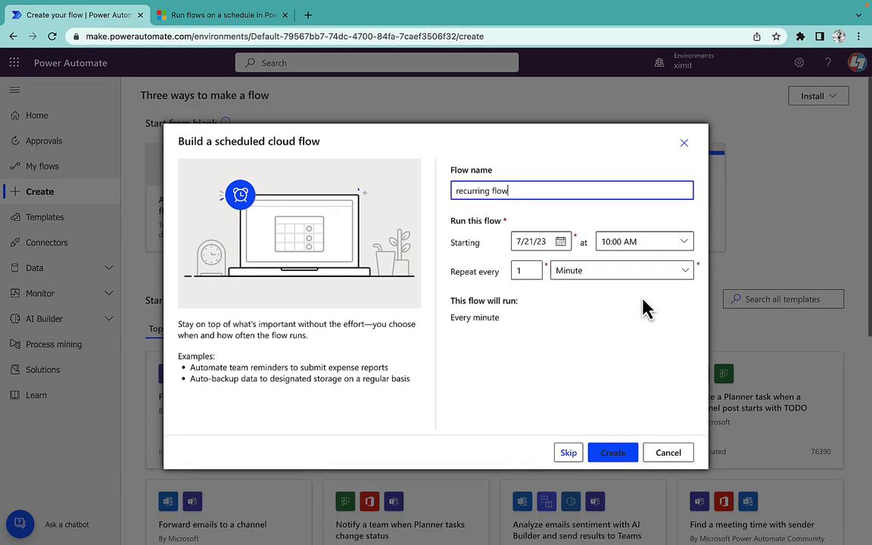
left_click(666, 257)
left_click(718, 516)
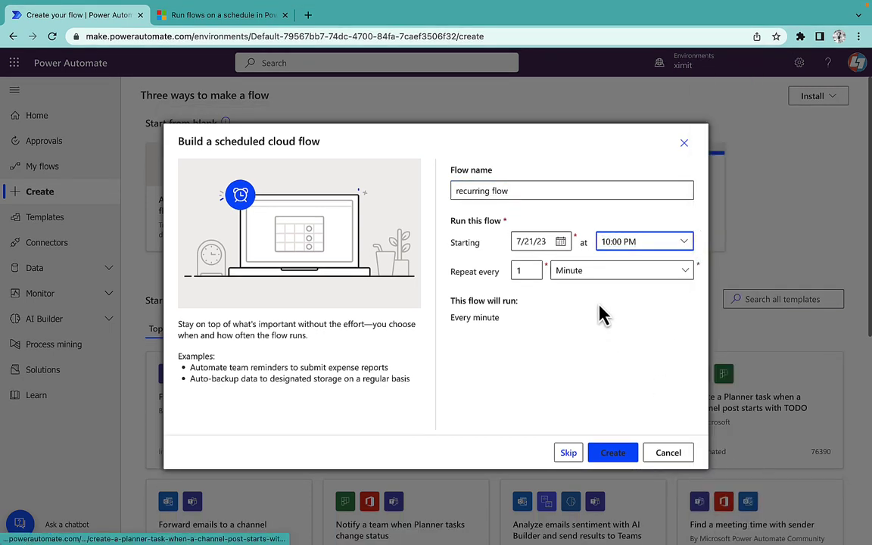
left_click(601, 282)
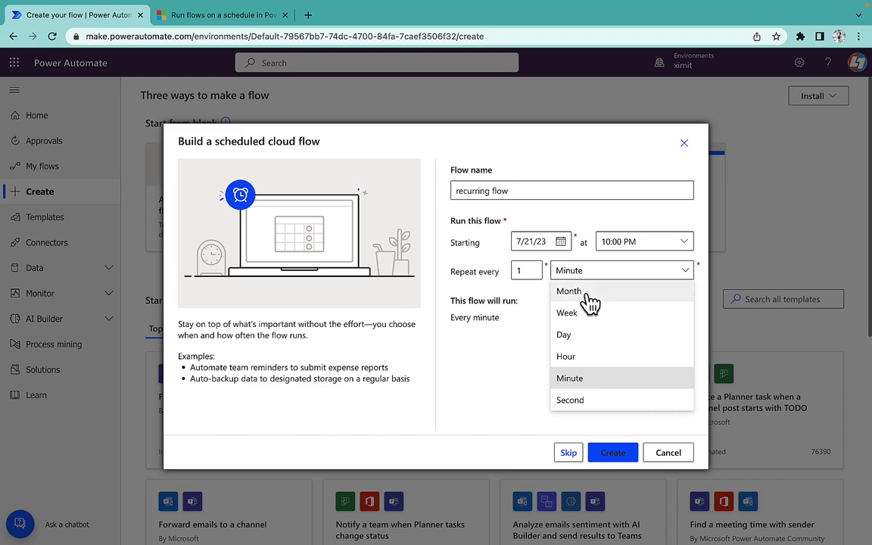
left_click(584, 292)
left_click(615, 454)
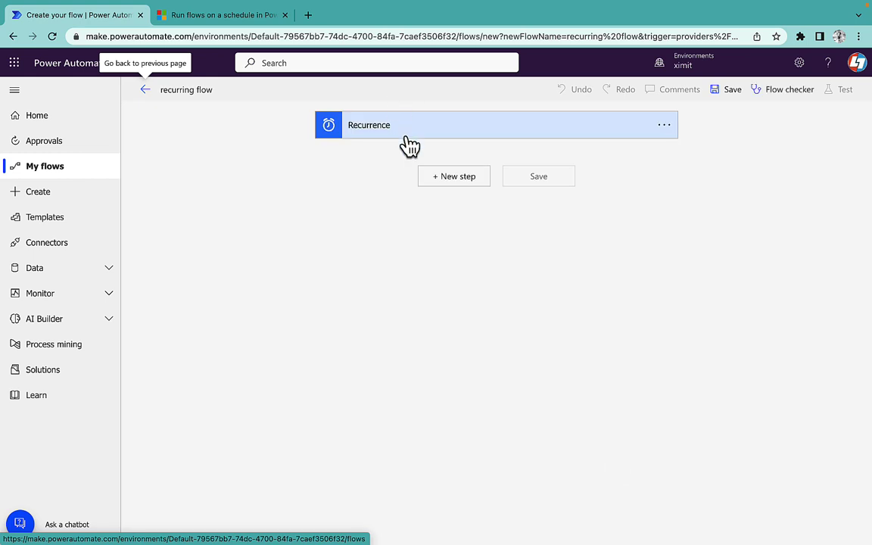
Show the Recurrence trigger's advanced options and examine the date and time parts of the start time.
left_click(411, 139)
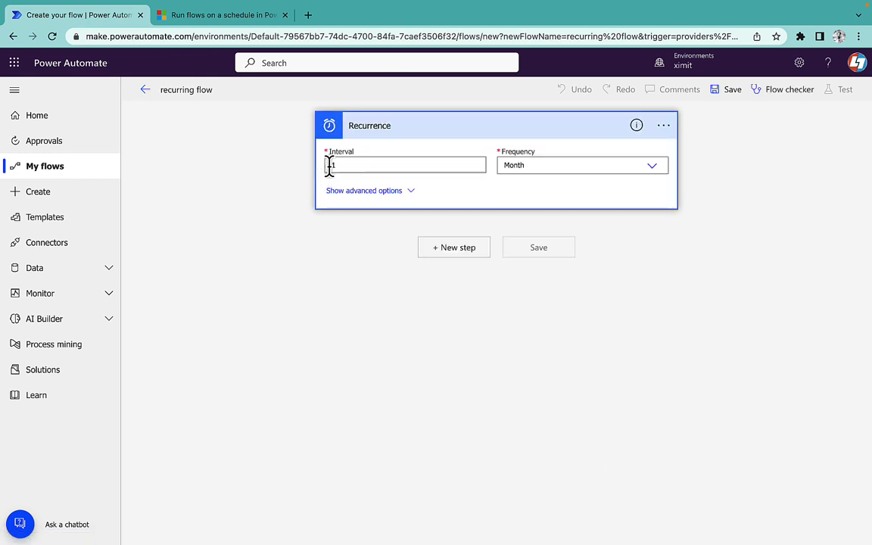
left_click(404, 199)
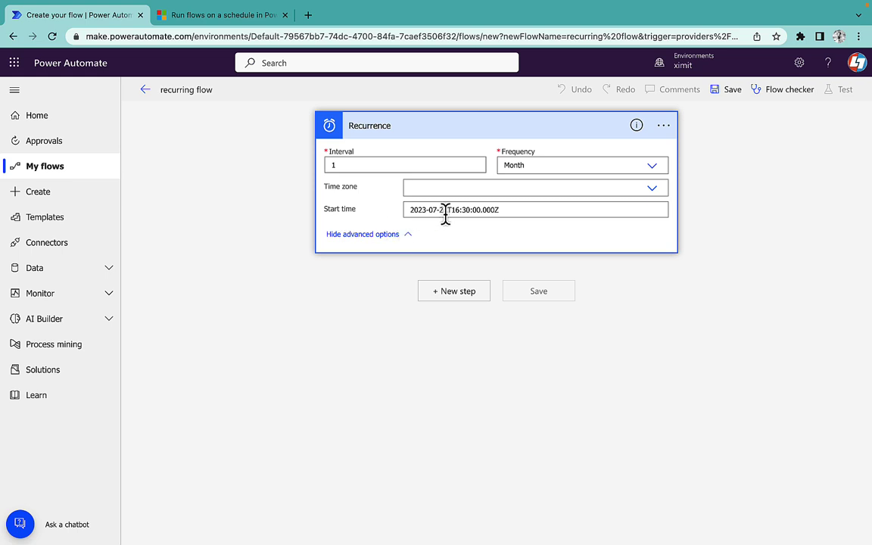
left_click_drag(447, 214, 408, 215)
left_click_drag(455, 215, 551, 222)
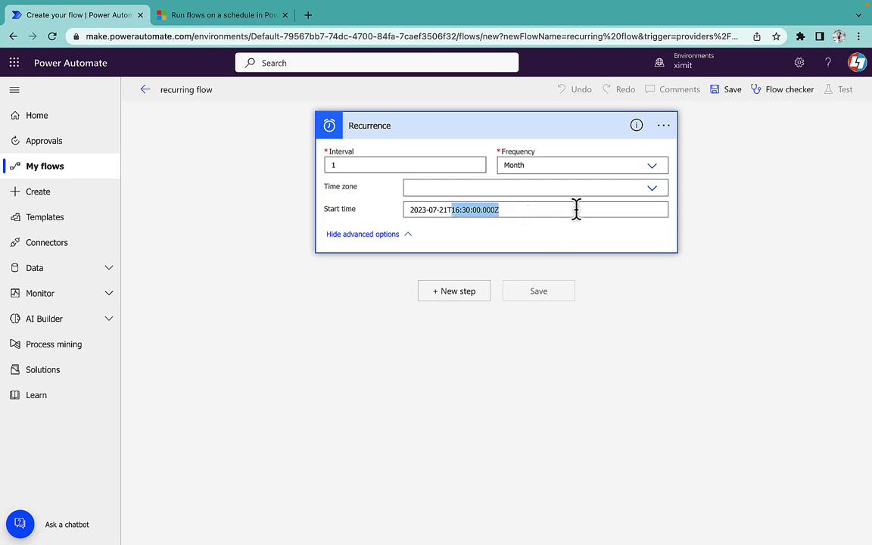
mouse_move(832, 10)
left_click_drag(452, 212, 508, 214)
left_click(508, 214)
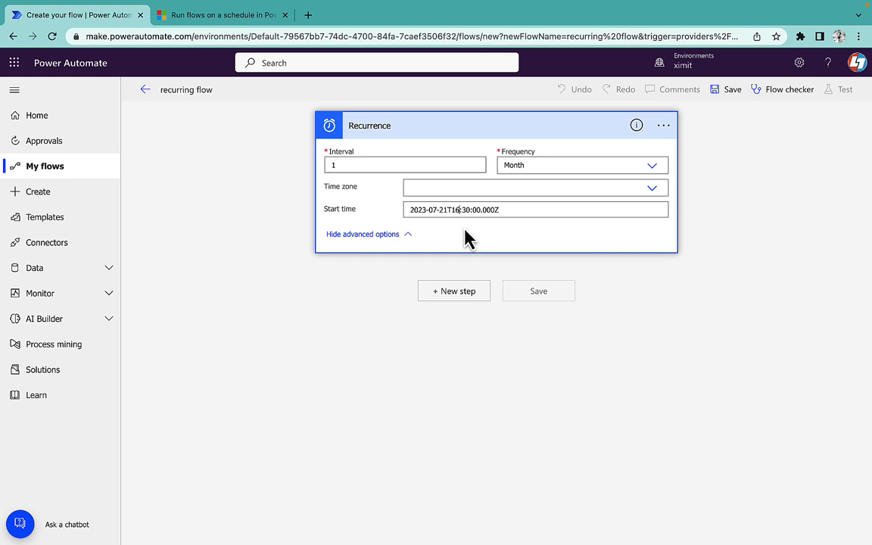
Set the trigger's start time to 2023-07-21T21:45:00.000Z and its time zone to (UTC+05:30) Chennai, Kolkata, Mumbai, New Delhi.
left_click(450, 210)
key("Delete")
key("Delete")
type("21")
key("Delete")
key("Delete")
key("Delete")
type(":45")
left_click(475, 188)
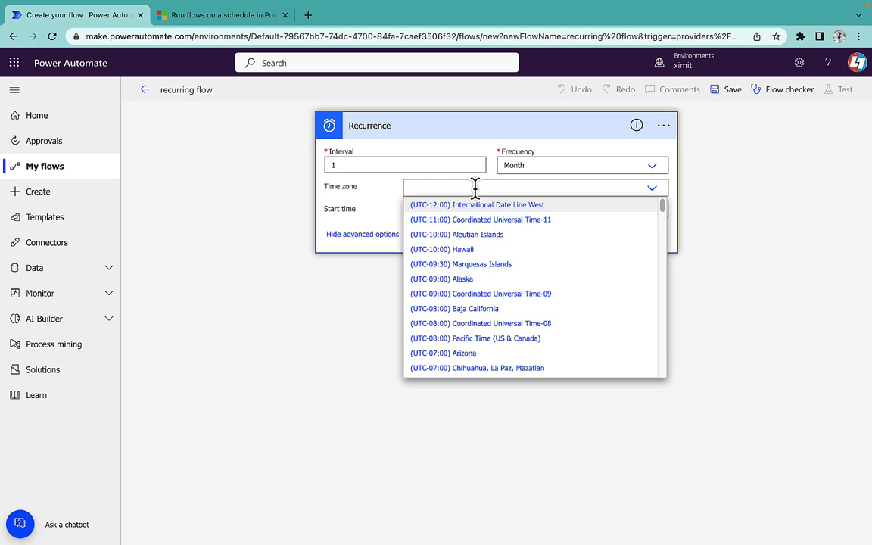
type("5")
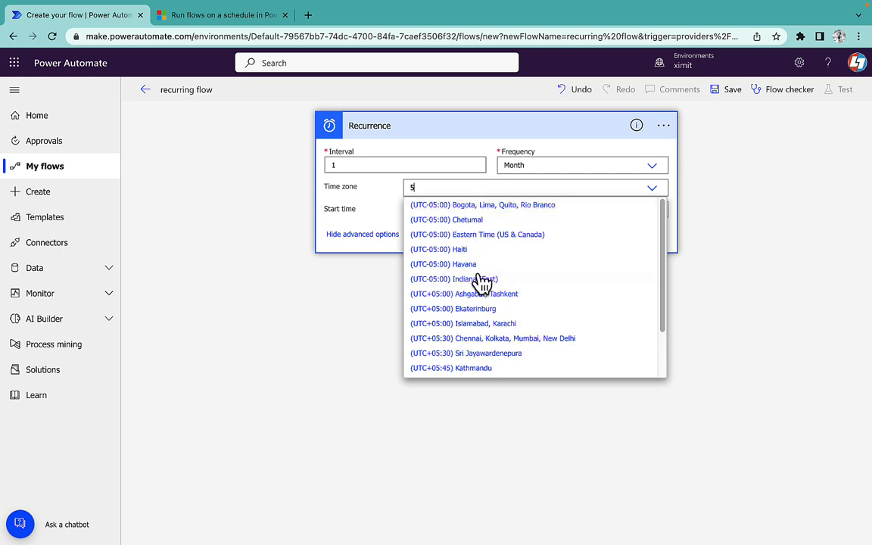
left_click(451, 341)
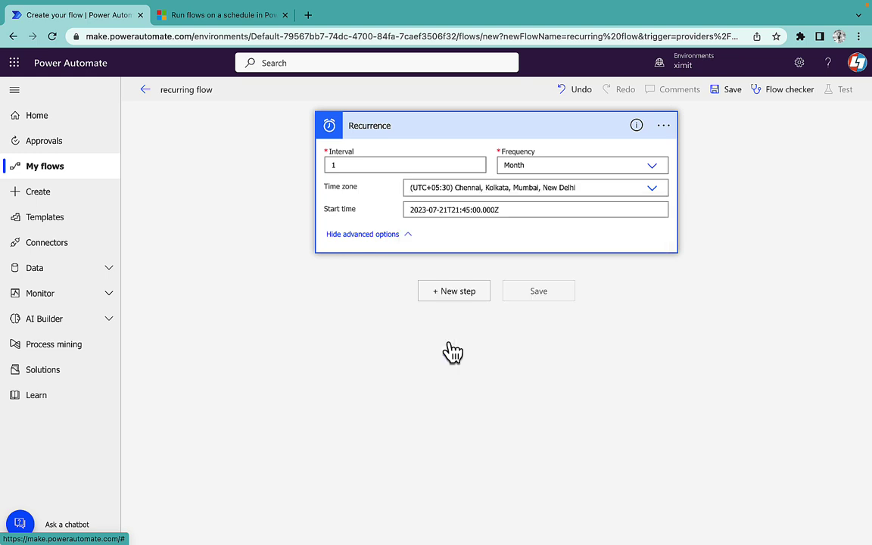
Add a Data Operation Compose action after the Recurrence trigger with "Test" as its input.
left_click(459, 292)
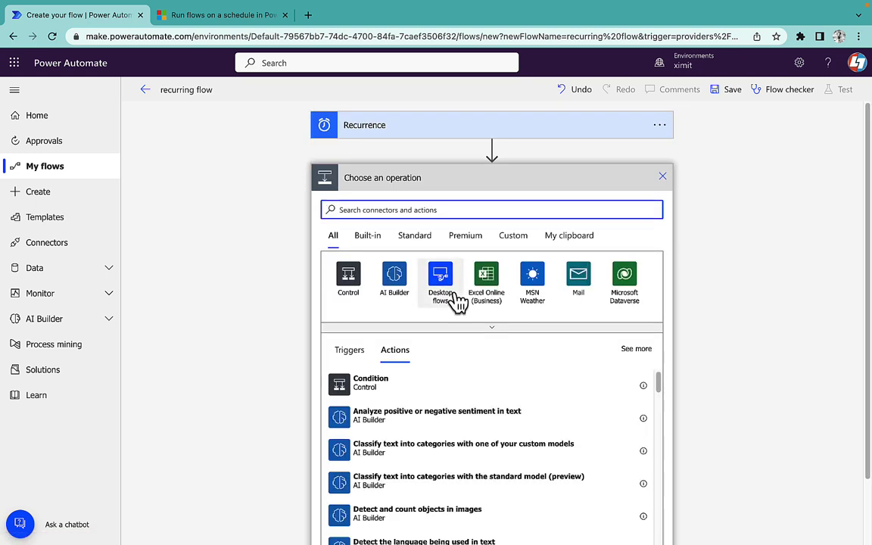
type("compose")
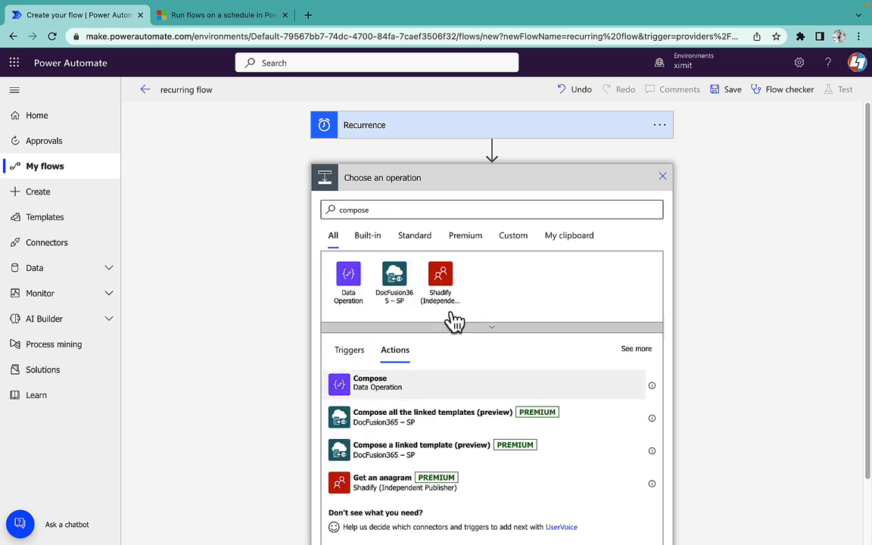
left_click(454, 384)
left_click(452, 205)
type("Test")
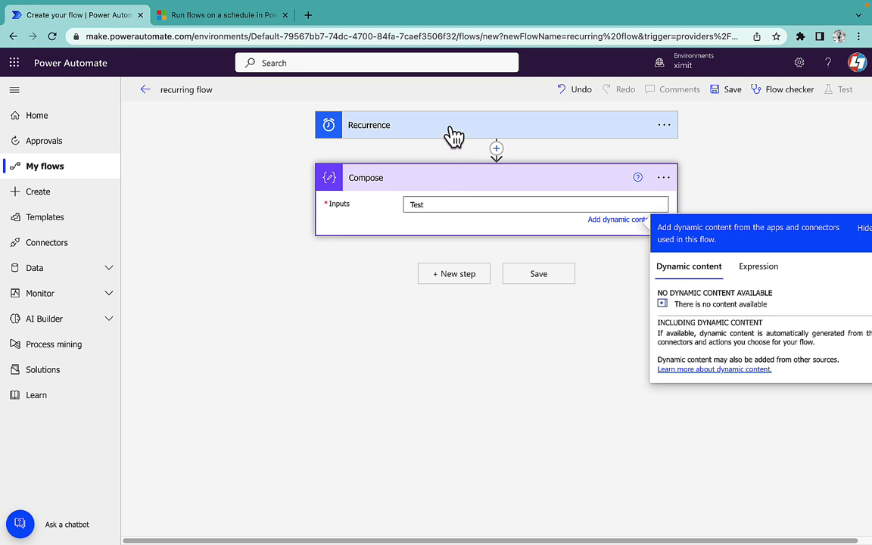
Set the Recurrence trigger's start time to 2023-07-21T21:43:00.000Z and save the flow.
left_click(452, 127)
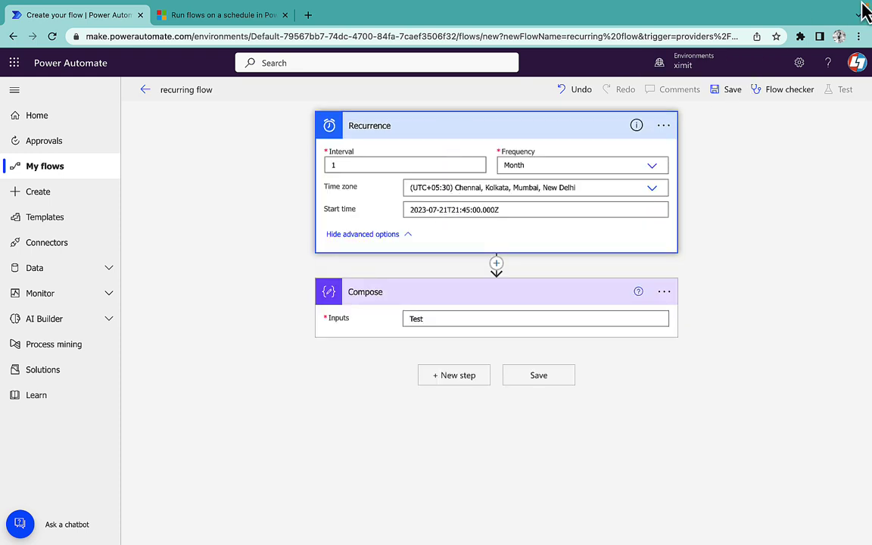
mouse_move(858, 10)
left_click(738, 92)
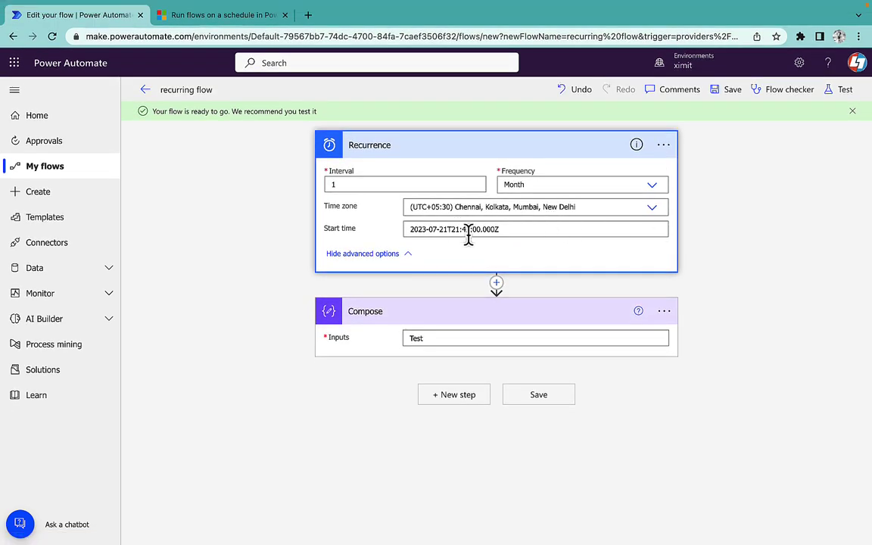
Reopen the flow for editing from its details page and save it with the start time 2023-07-21T21:44:00.000.
left_click(145, 91)
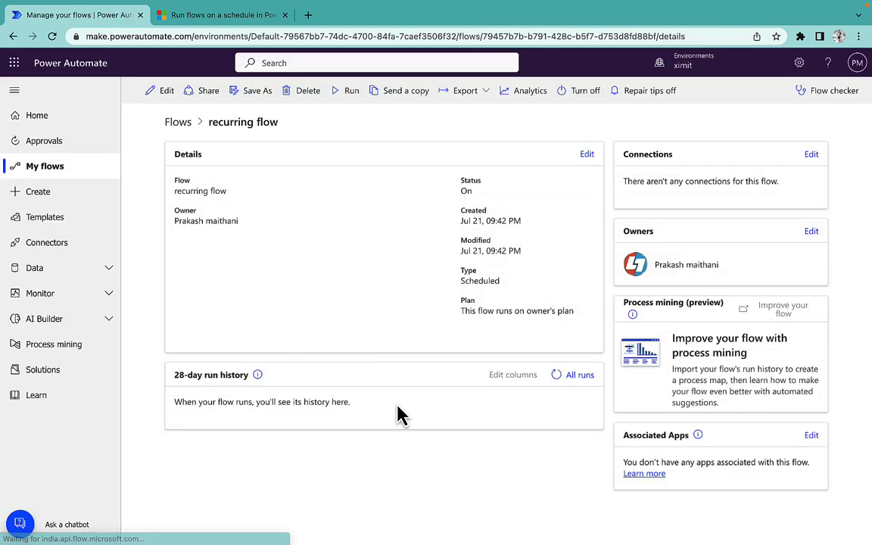
left_click(162, 90)
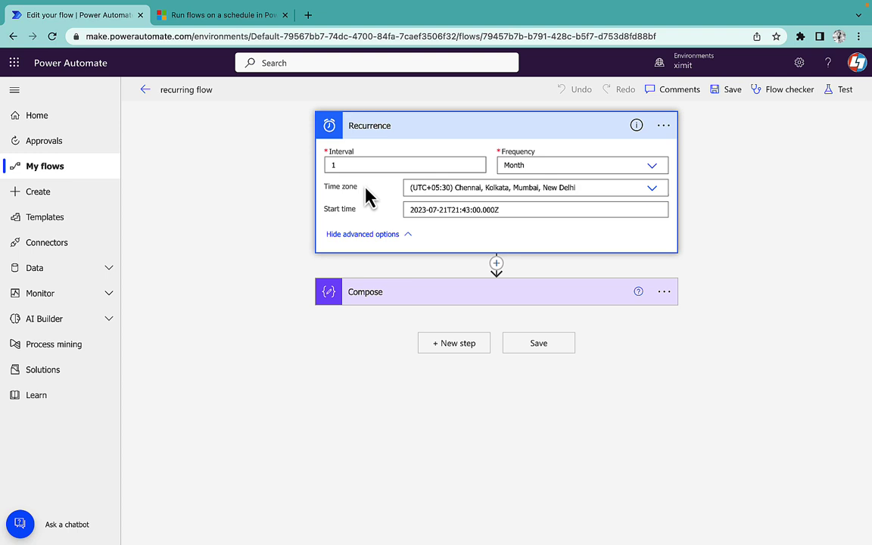
left_click(515, 213)
key("BackSpace")
left_click(733, 90)
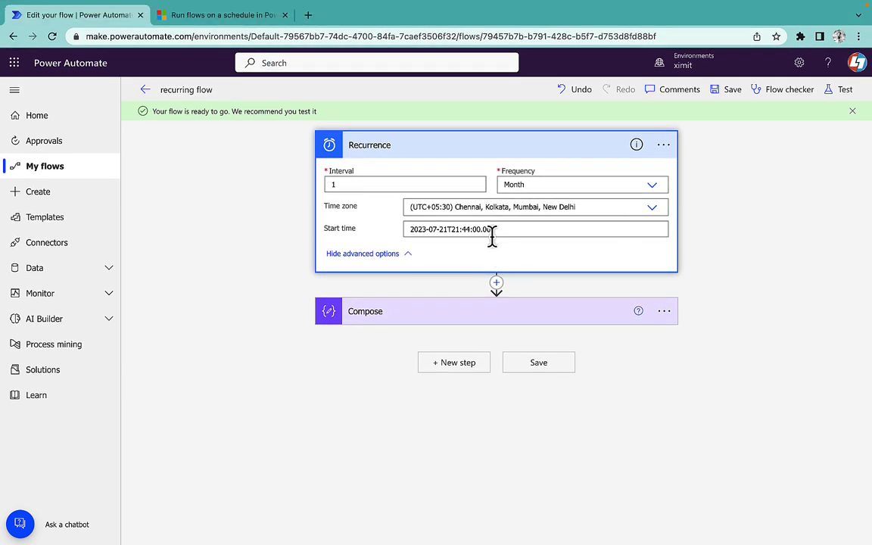
left_click(454, 231)
key("super+a")
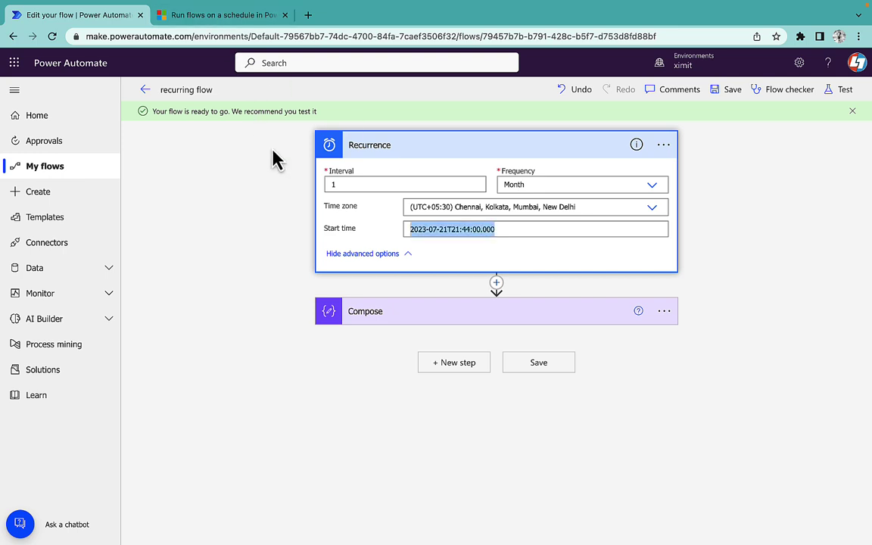
left_click(343, 196)
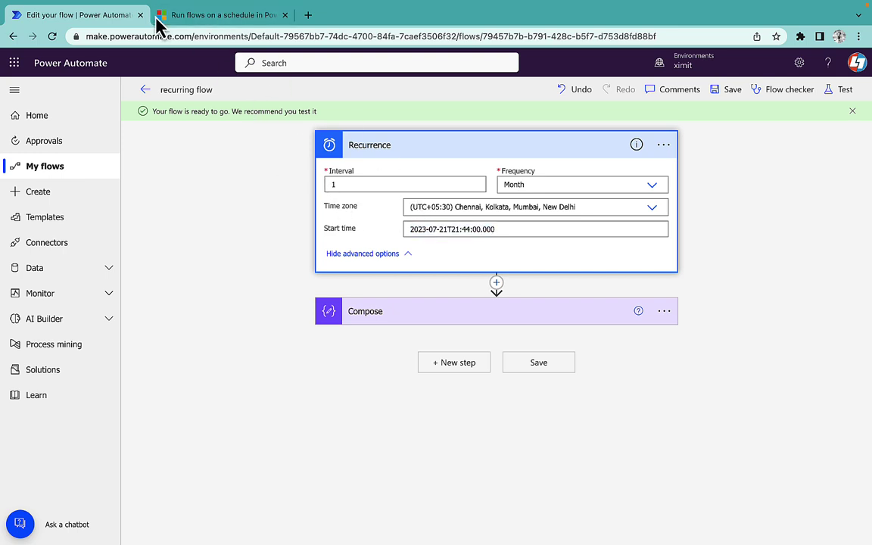
Switch to the Microsoft Learn article "Run flows on a schedule" and examine the required start time format.
left_click(189, 17)
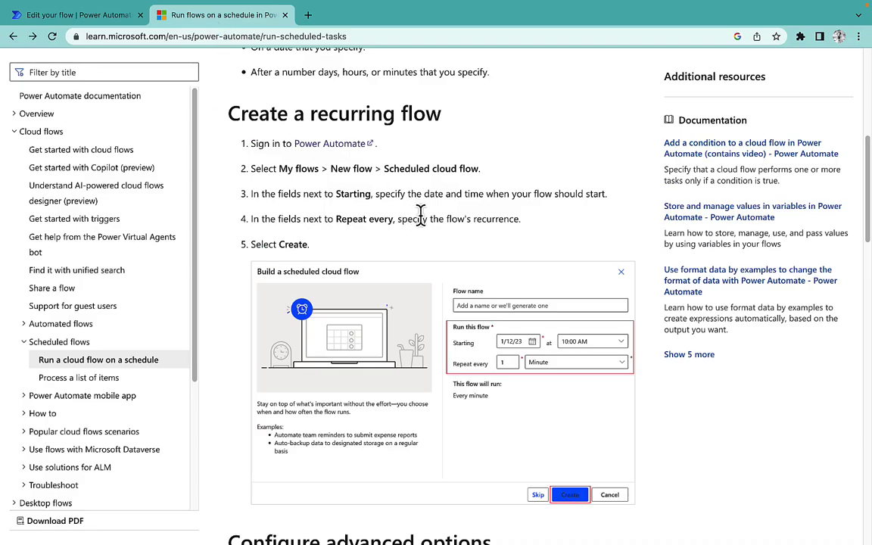
scroll(422, 195, "up", 5)
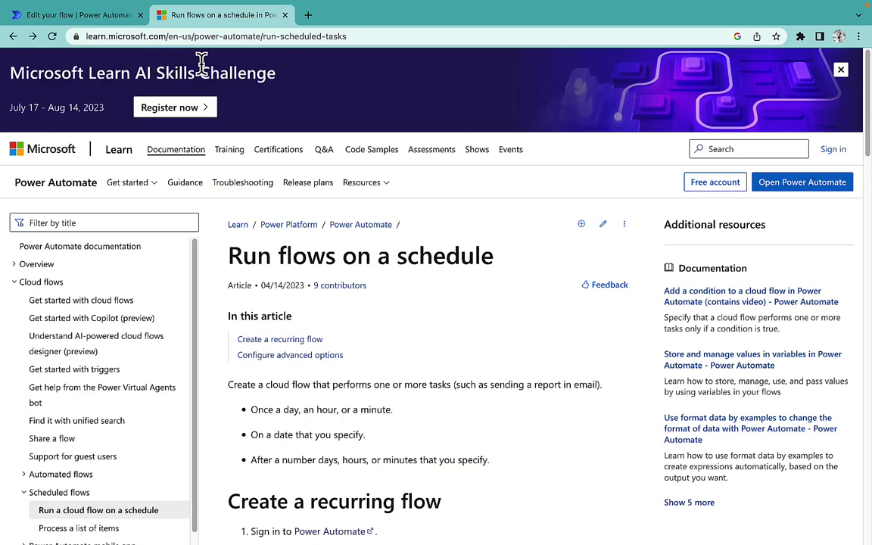
scroll(470, 270, "down", 15)
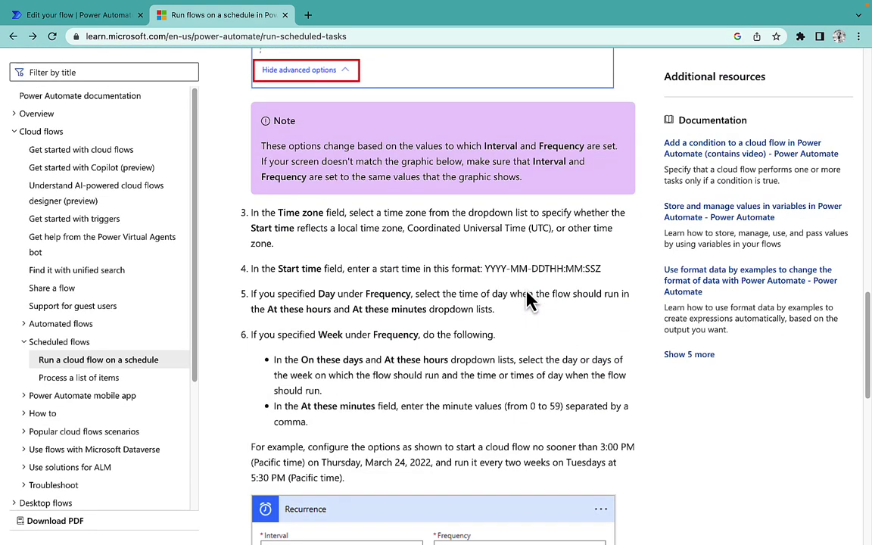
scroll(467, 253, "up", 4)
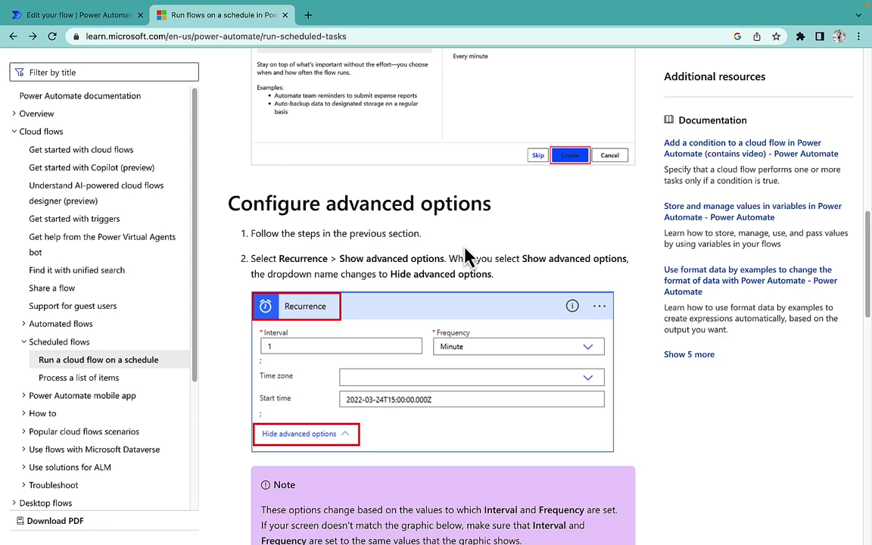
scroll(492, 275, "down", 3)
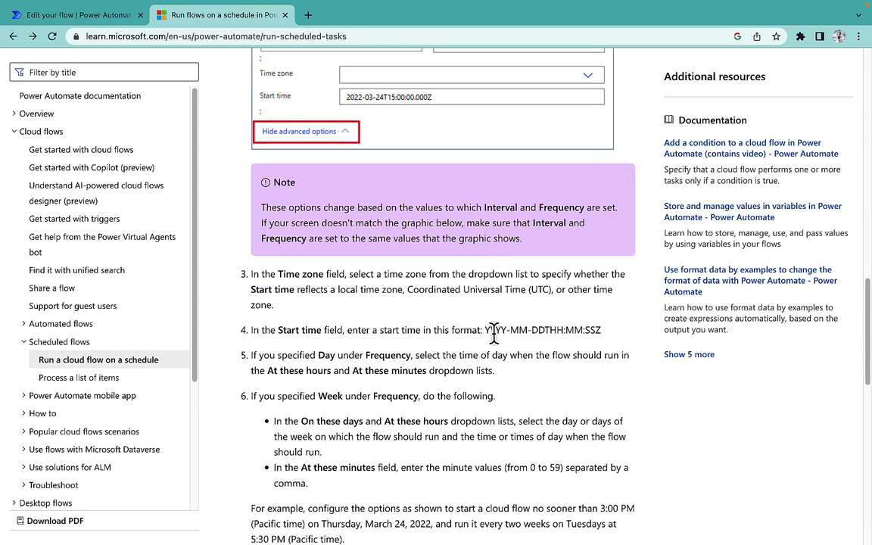
left_click_drag(485, 331, 599, 331)
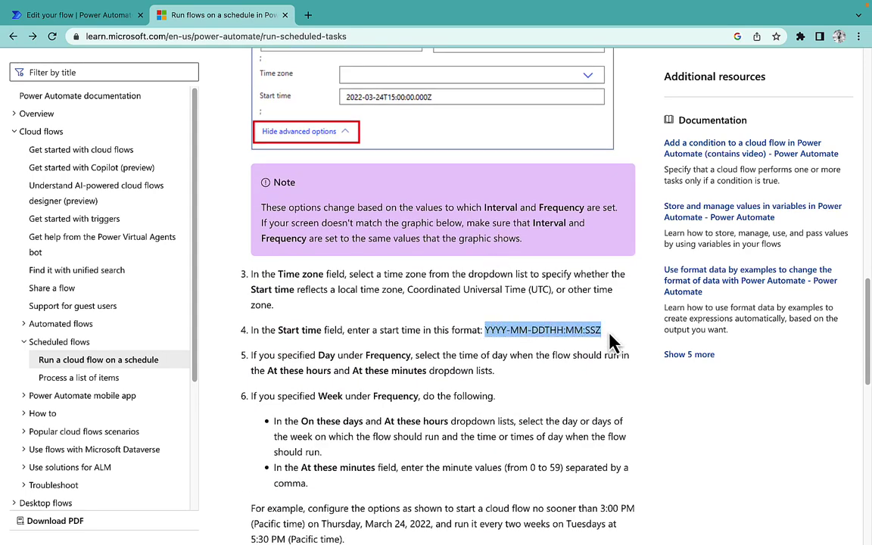
left_click(586, 330)
Examine the article's two-week Recurrence example and the note on the month frequency.
scroll(552, 322, "down", 3)
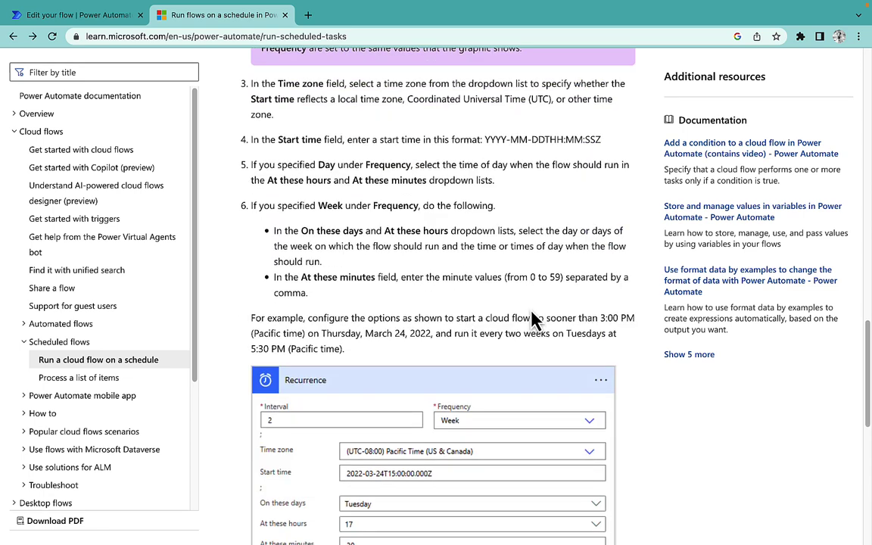
scroll(535, 319, "down", 2)
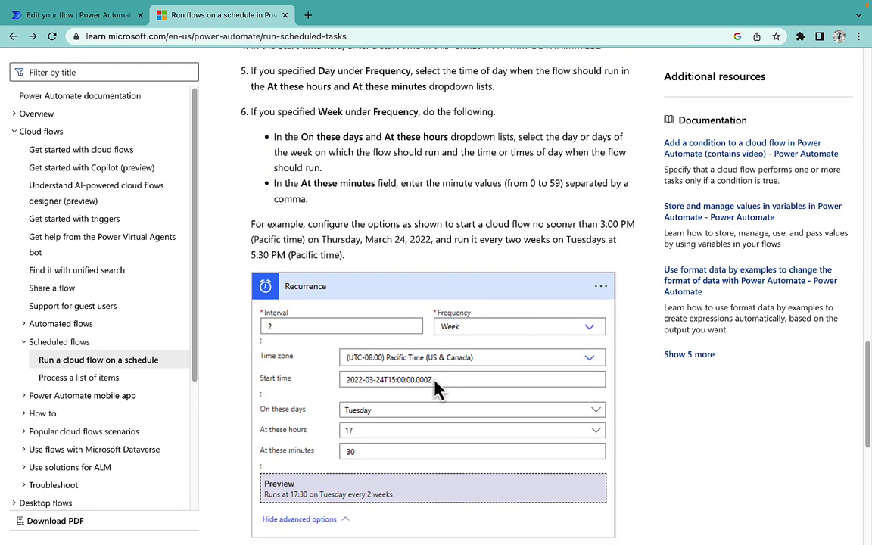
left_click_drag(438, 387, 403, 390)
scroll(467, 351, "down", 6)
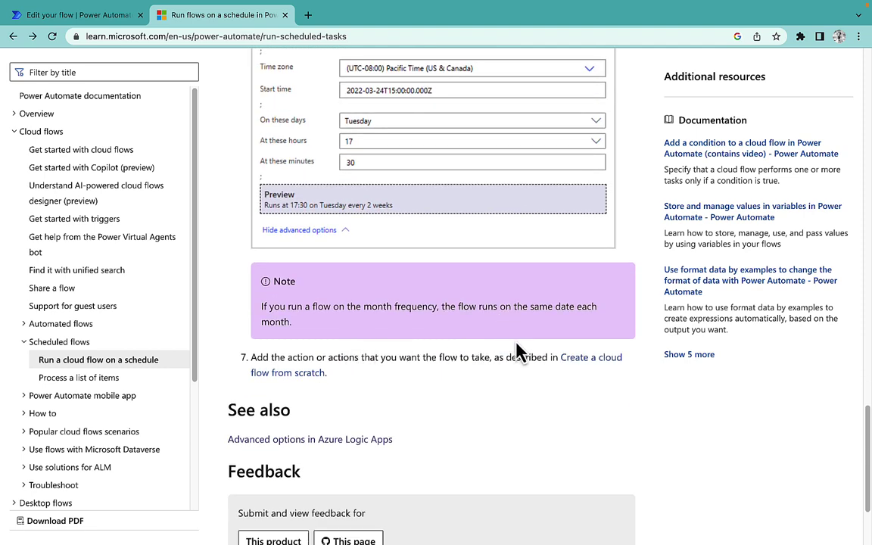
scroll(484, 353, "down", 2)
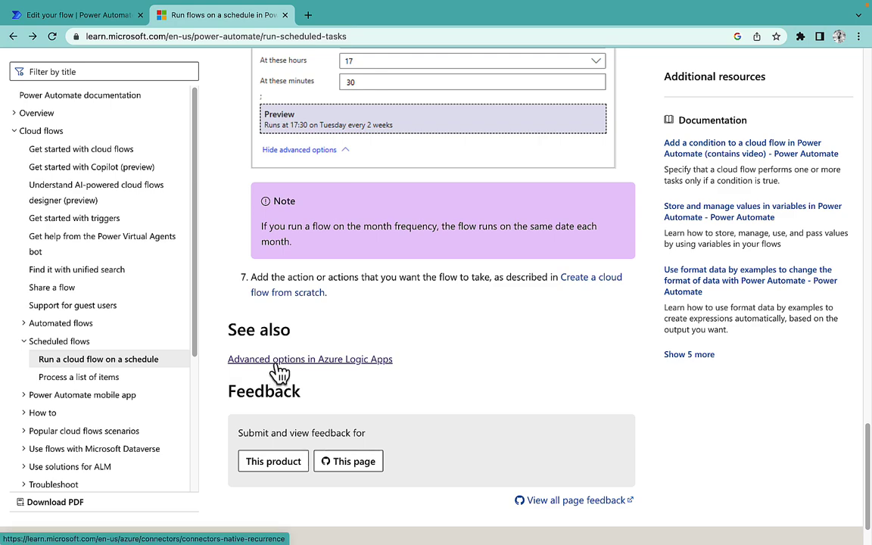
Open the linked article on advanced options in Azure Logic Apps and examine the Recurrence trigger's parameters.
left_click(280, 371)
scroll(473, 311, "down", 15)
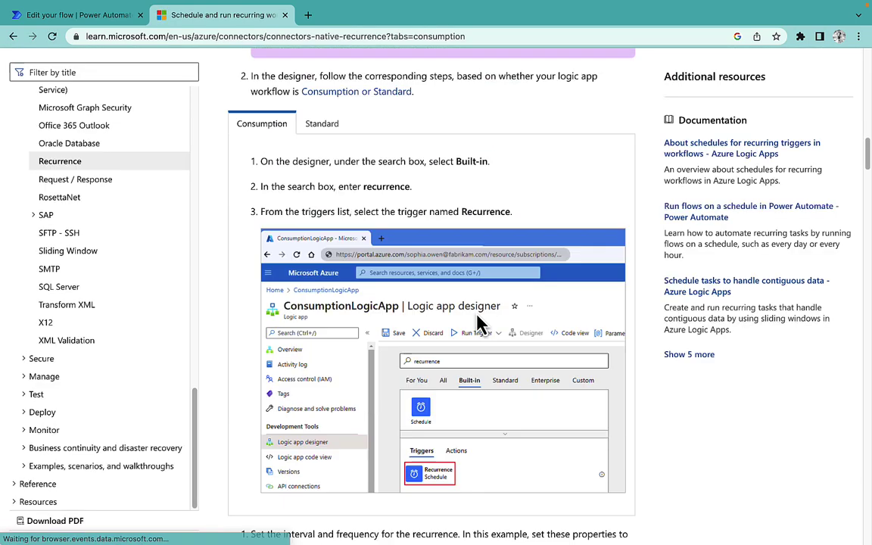
scroll(478, 325, "down", 20)
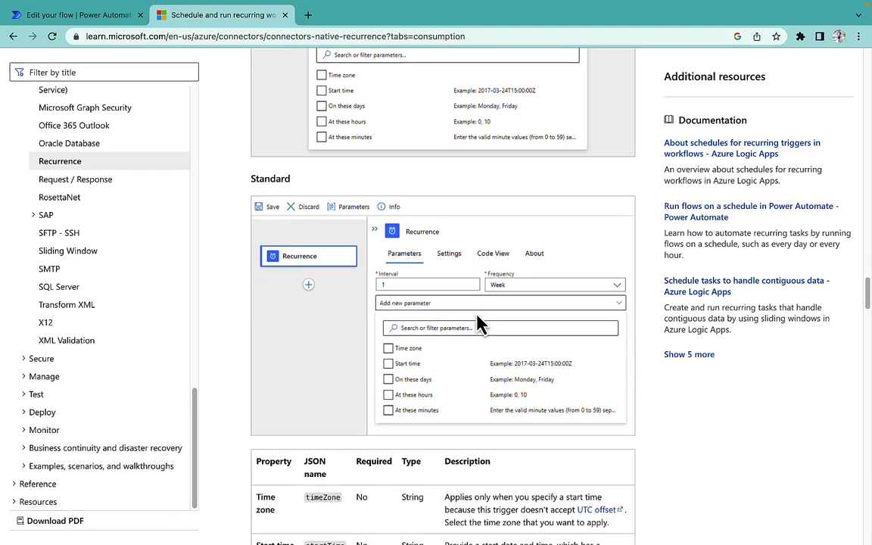
Examine the Start time property's description, comparing the required formats with and without a selected time zone.
scroll(477, 322, "down", 4)
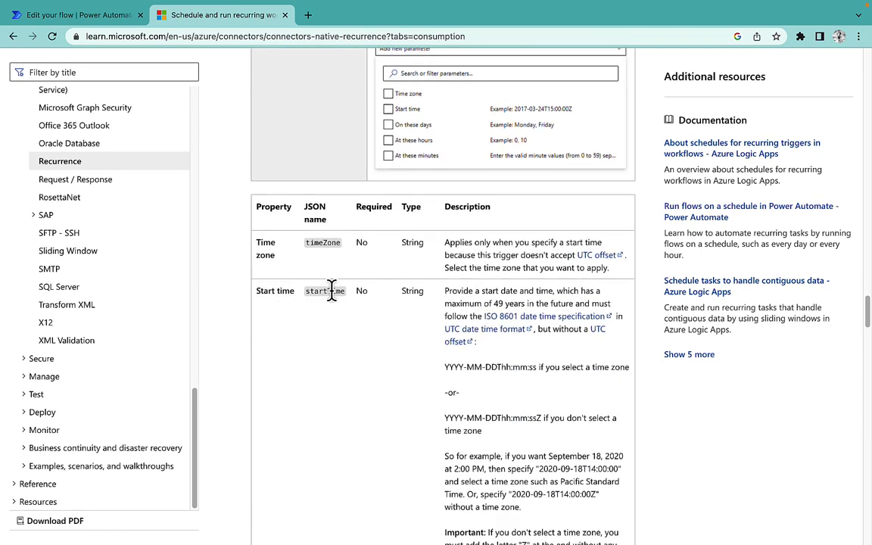
left_click_drag(445, 367, 546, 375)
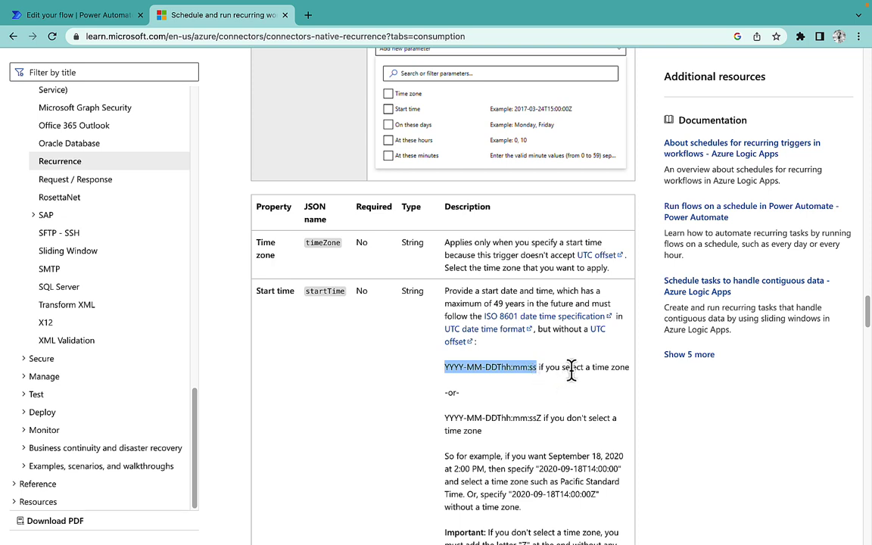
left_click(619, 370)
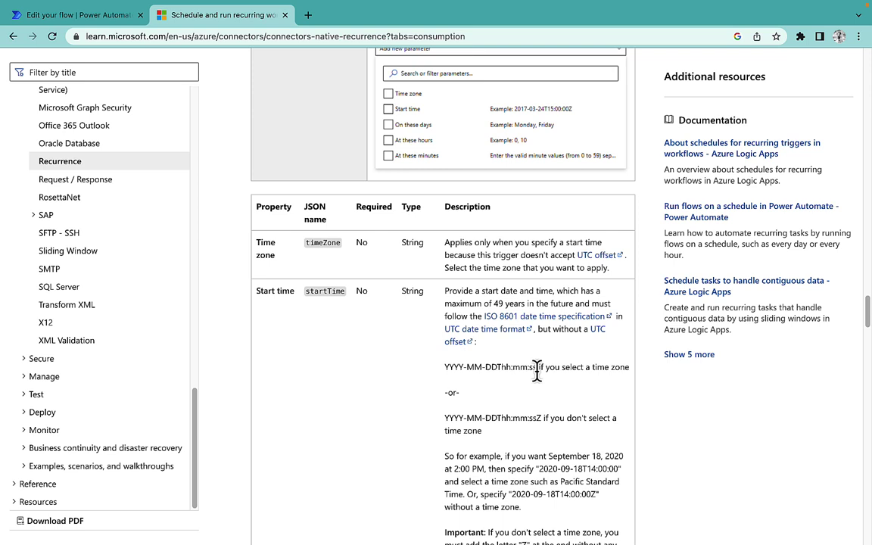
left_click_drag(537, 371, 446, 370)
left_click(557, 443)
left_click_drag(568, 421, 618, 436)
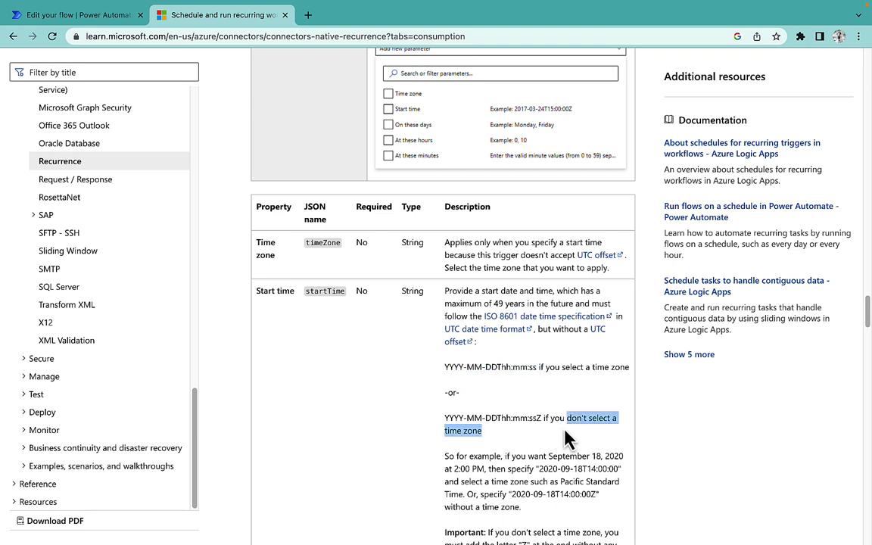
left_click_drag(542, 419, 446, 419)
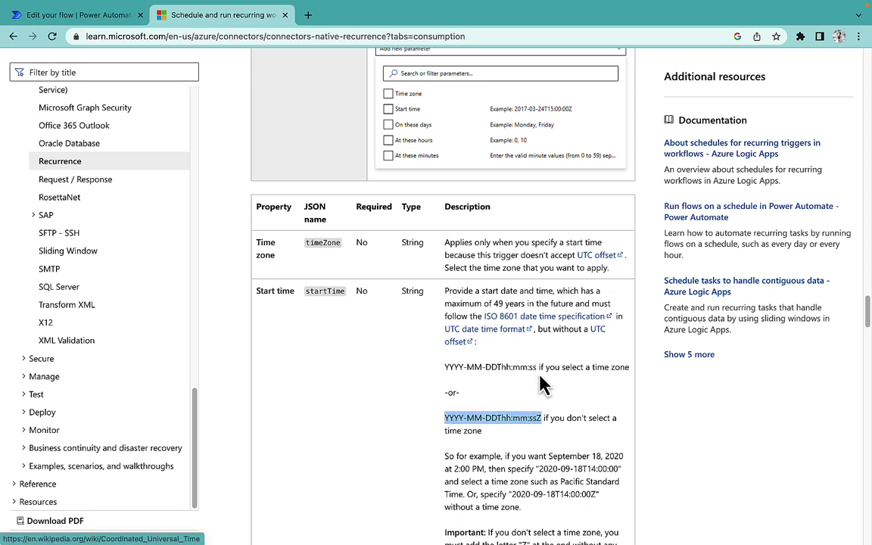
left_click_drag(537, 368, 446, 367)
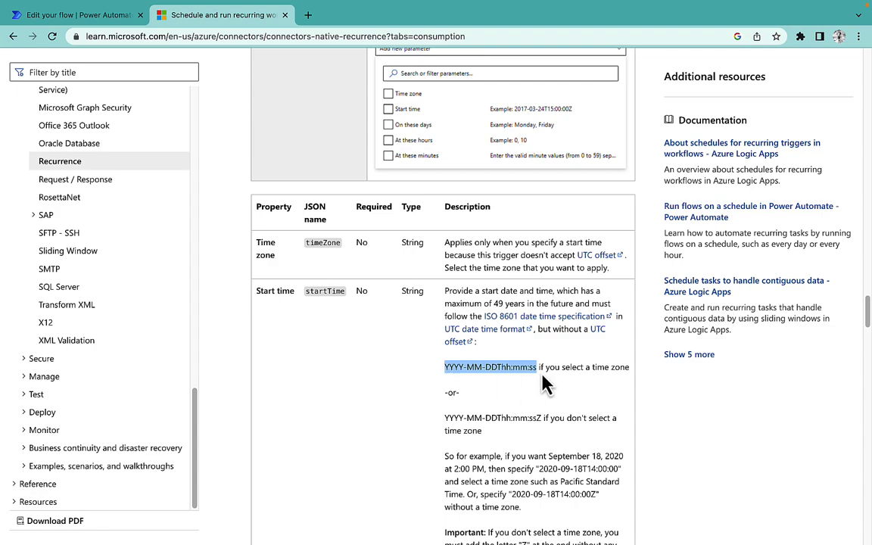
Switch back to the flow in Power Automate, return to its details page and open the Jul 21, 09:44 PM run from the run history.
left_click(95, 16)
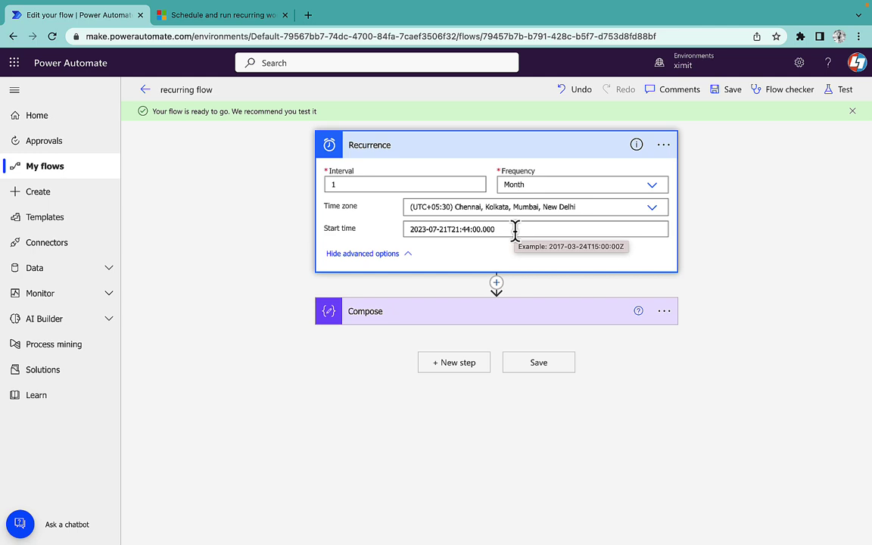
mouse_move(798, 12)
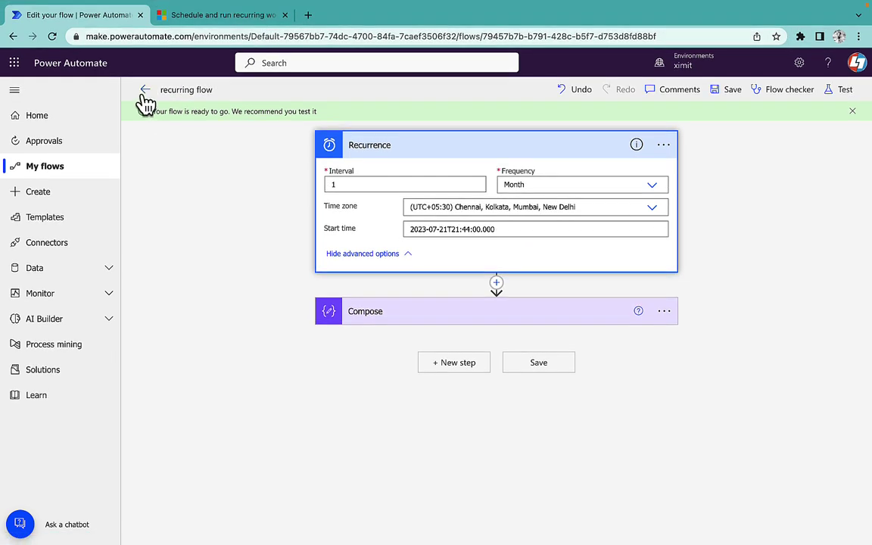
left_click(144, 90)
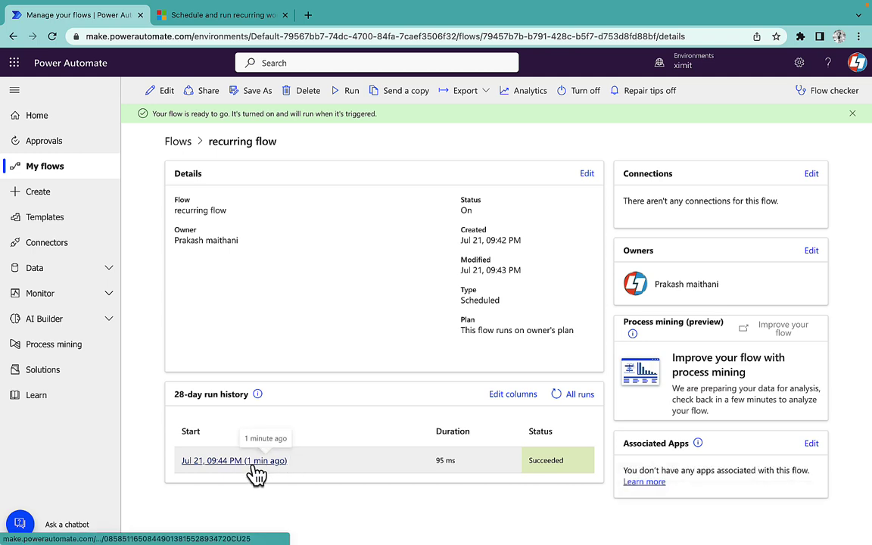
left_click(255, 464)
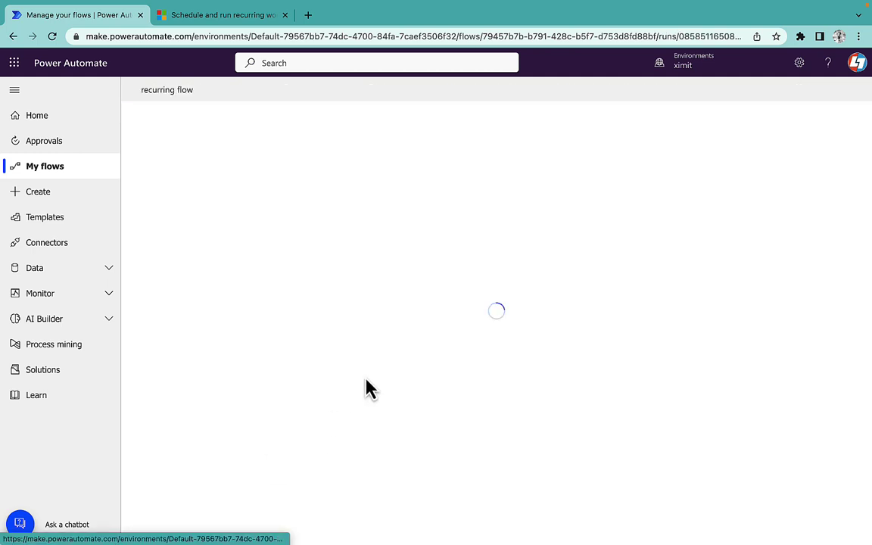